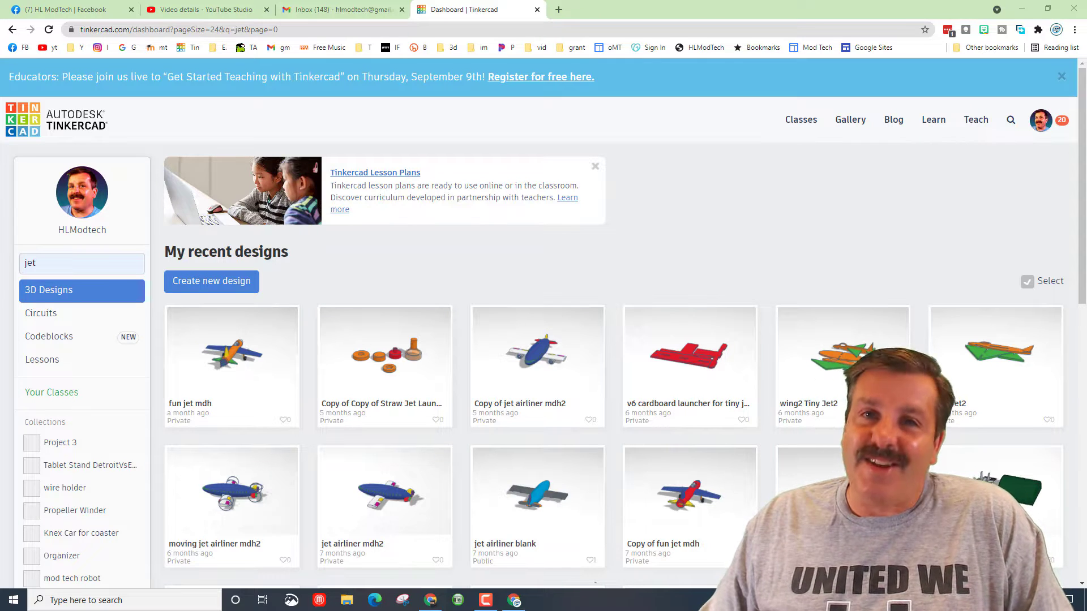
Step: Search the saved designs for "jet" and open a duplicate of the Copy of fun jet mdh design
key("Return")
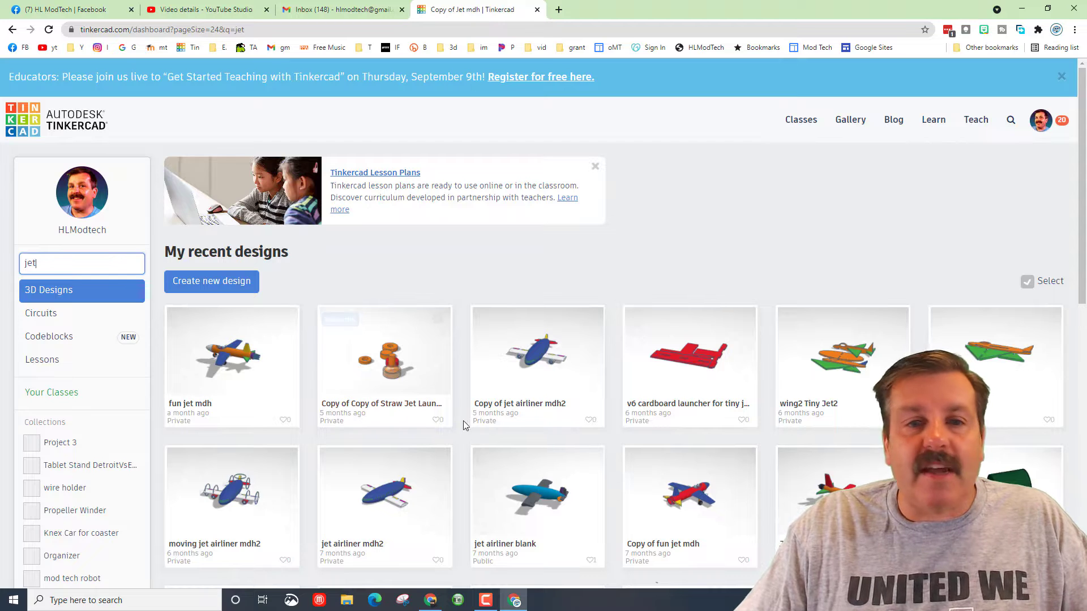
scroll(652, 540, "down", 2)
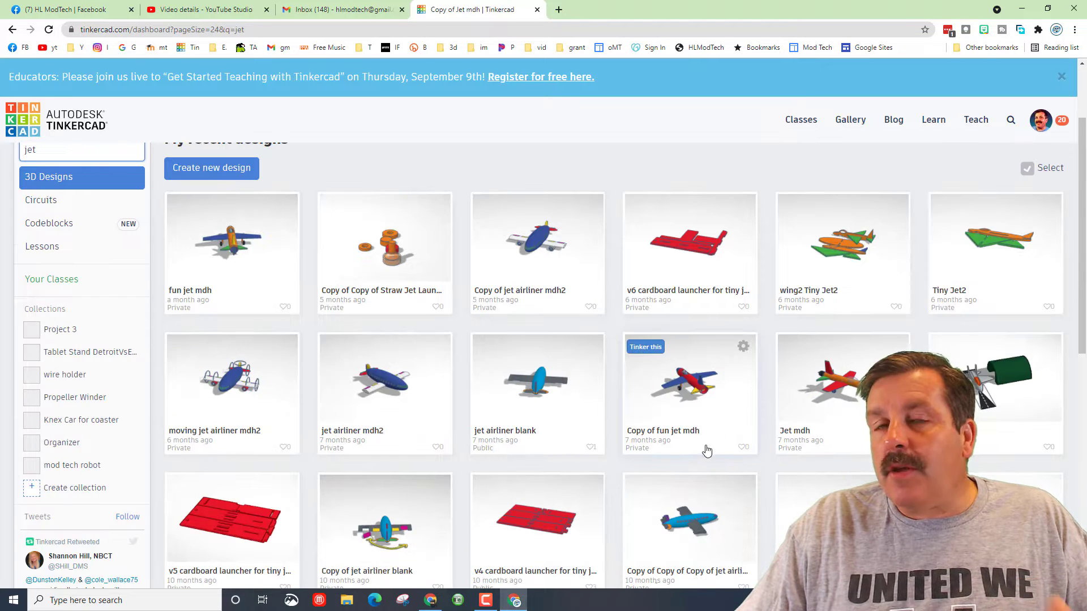
left_click(743, 347)
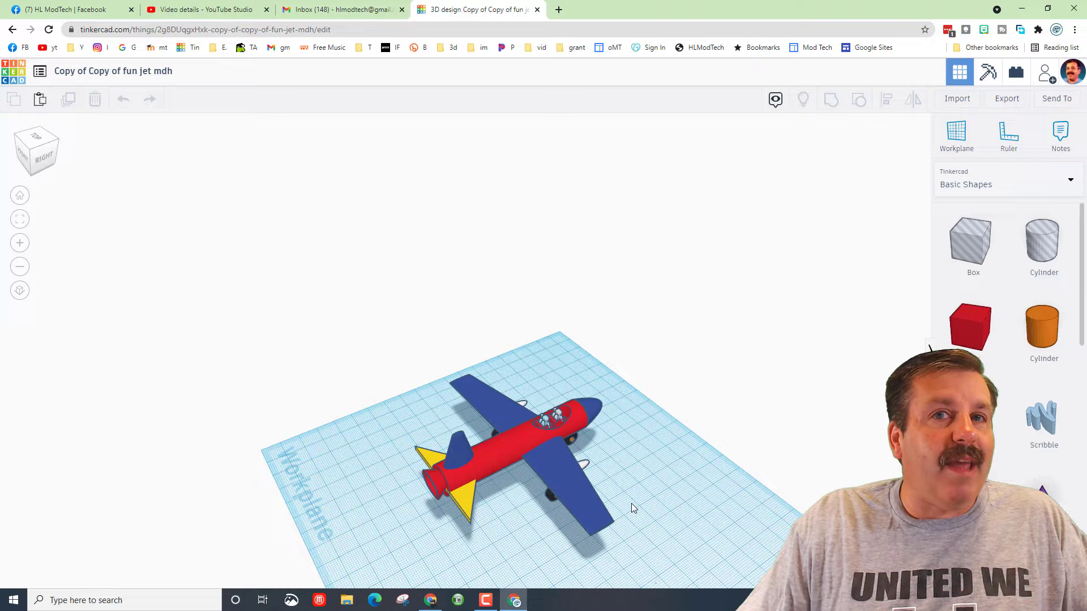
Step: Inspect the jet from several sides, and preview the picture of the design in the Send options
right_click_drag(626, 512, 456, 478)
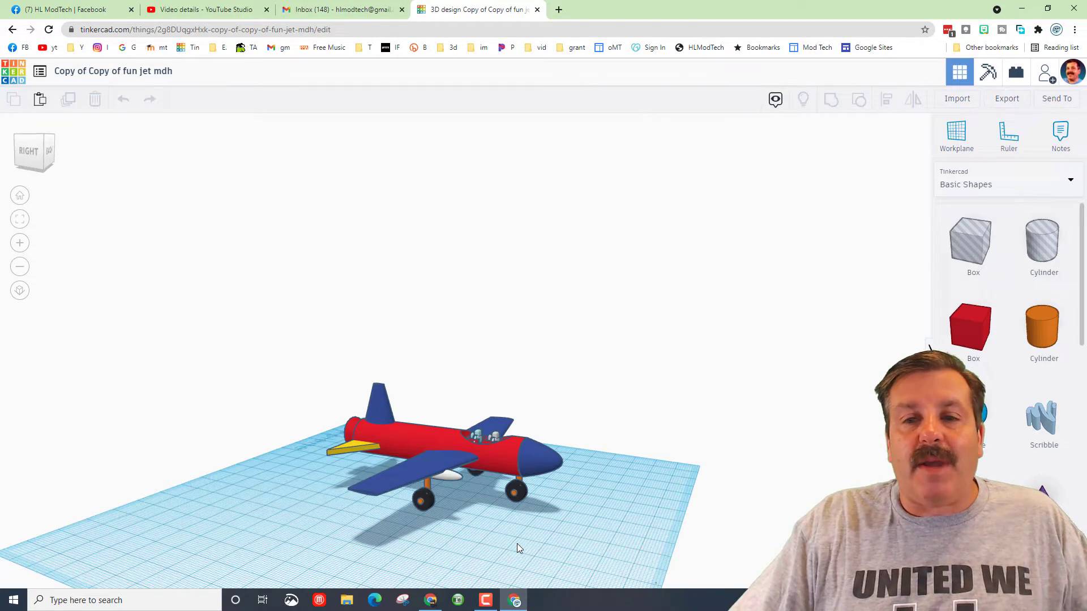
right_click_drag(569, 494, 508, 496)
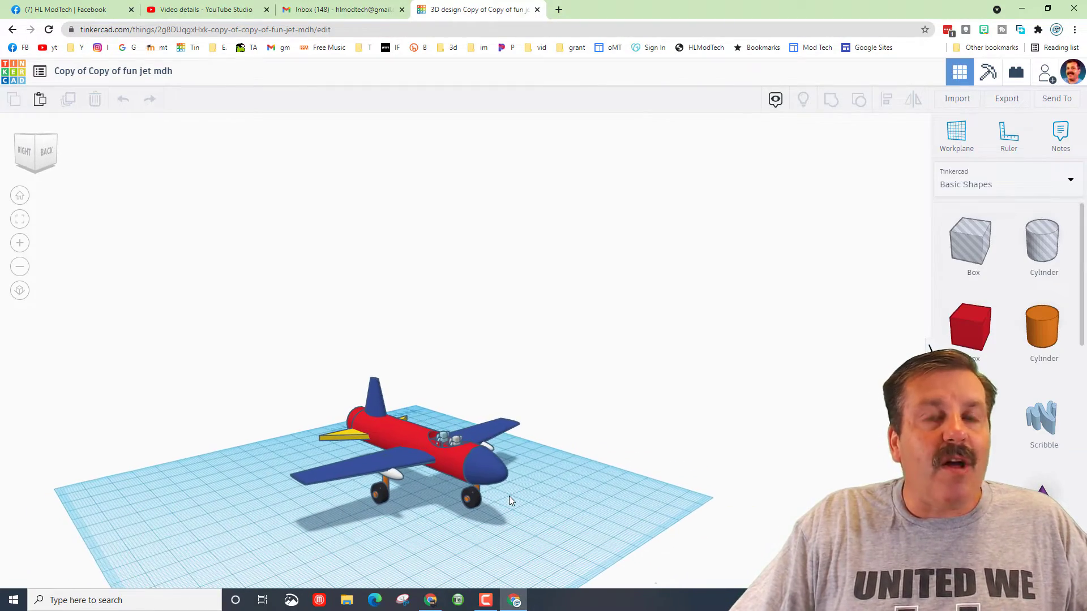
right_click_drag(593, 485, 437, 484)
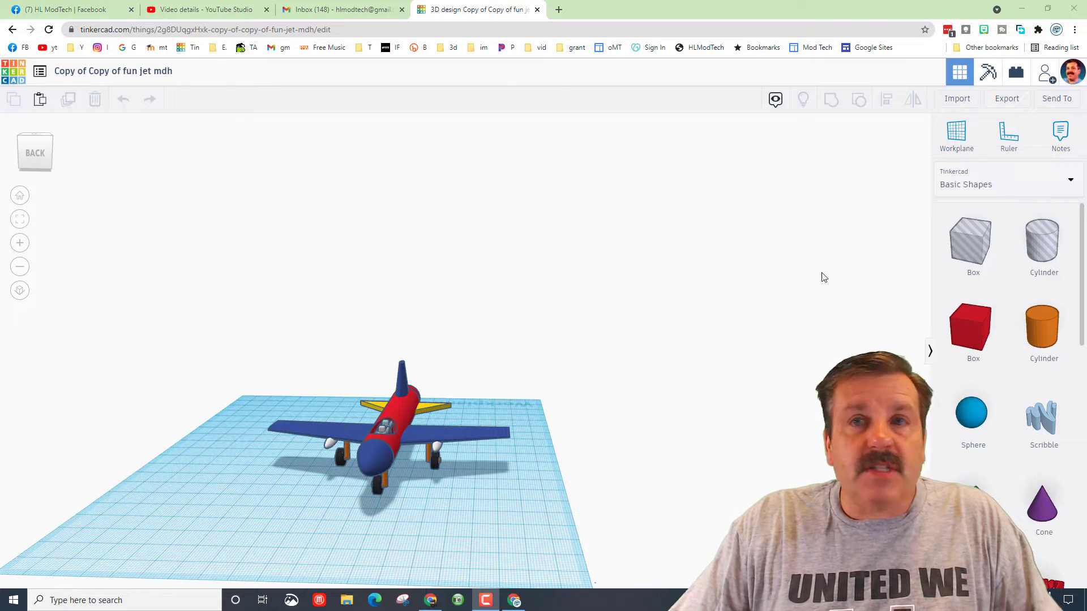
right_click_drag(505, 489, 444, 494)
scroll(442, 493, "up", 1)
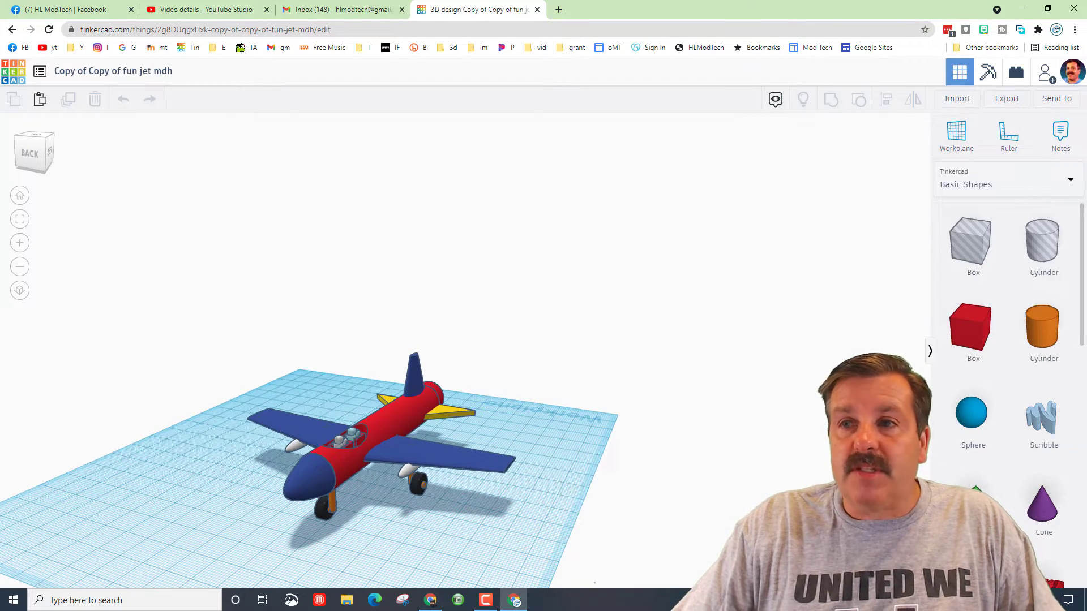
left_click(1052, 103)
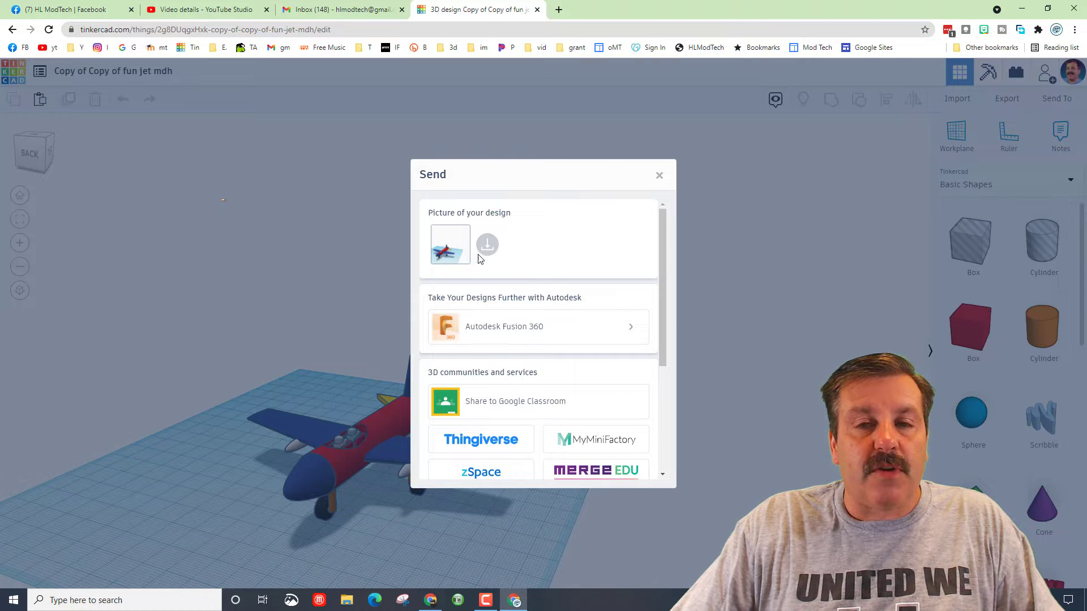
left_click(660, 170)
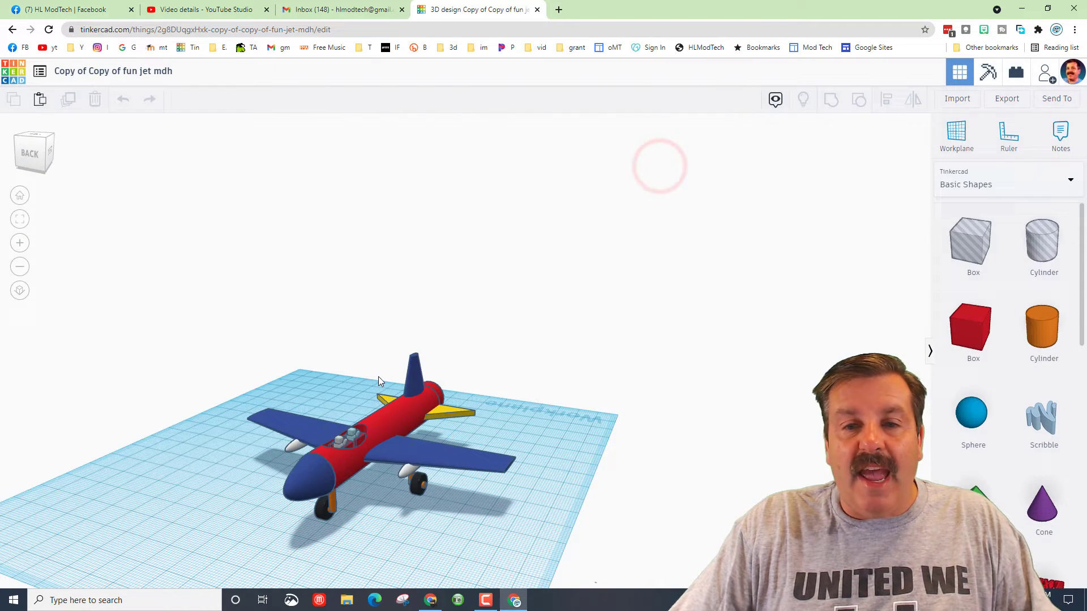
Step: Recolor the jet's red fuselage with a very light gray preset color
middle_click_drag(265, 494, 380, 392)
scroll(413, 387, "up", 3)
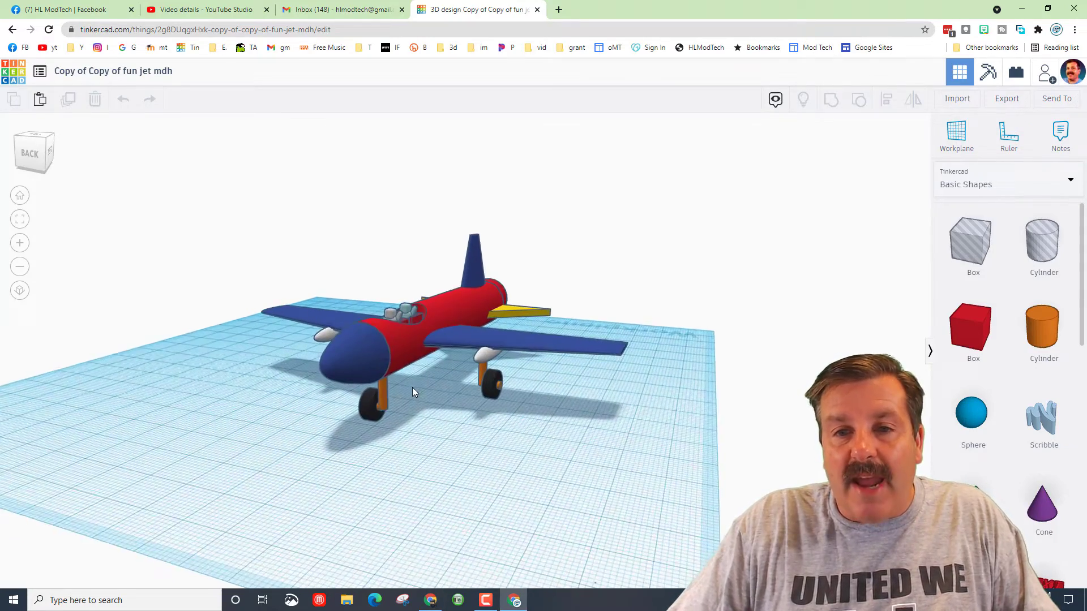
right_click_drag(412, 387, 427, 419)
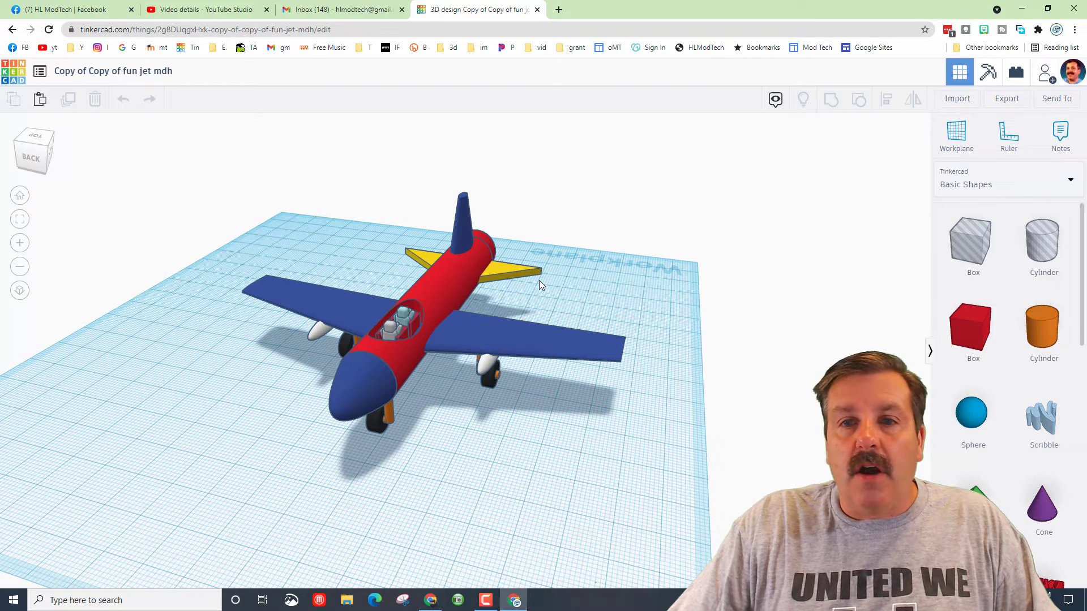
left_click(458, 286)
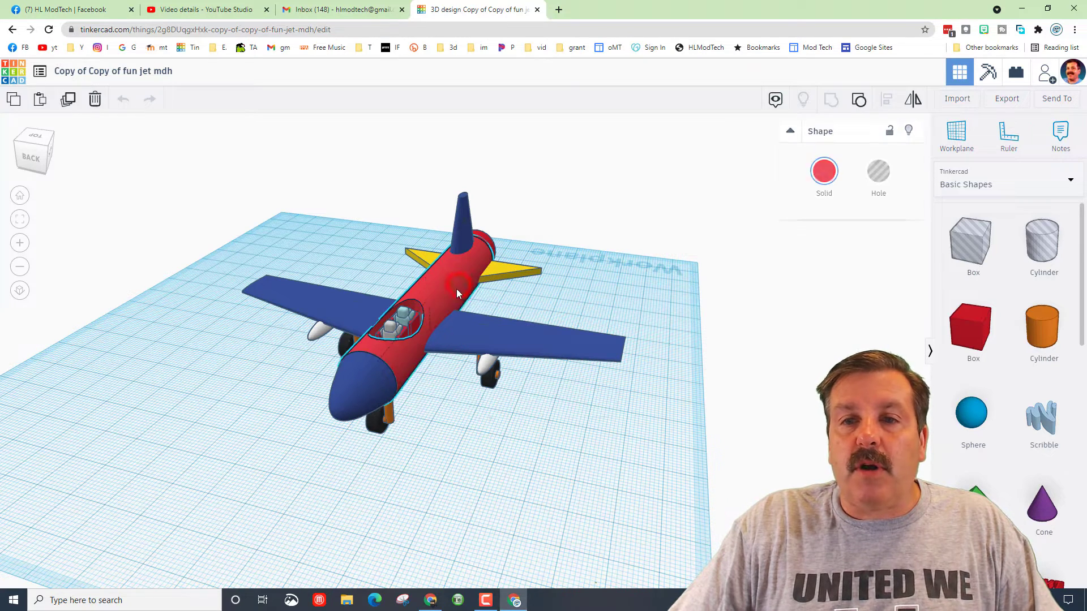
left_click(824, 171)
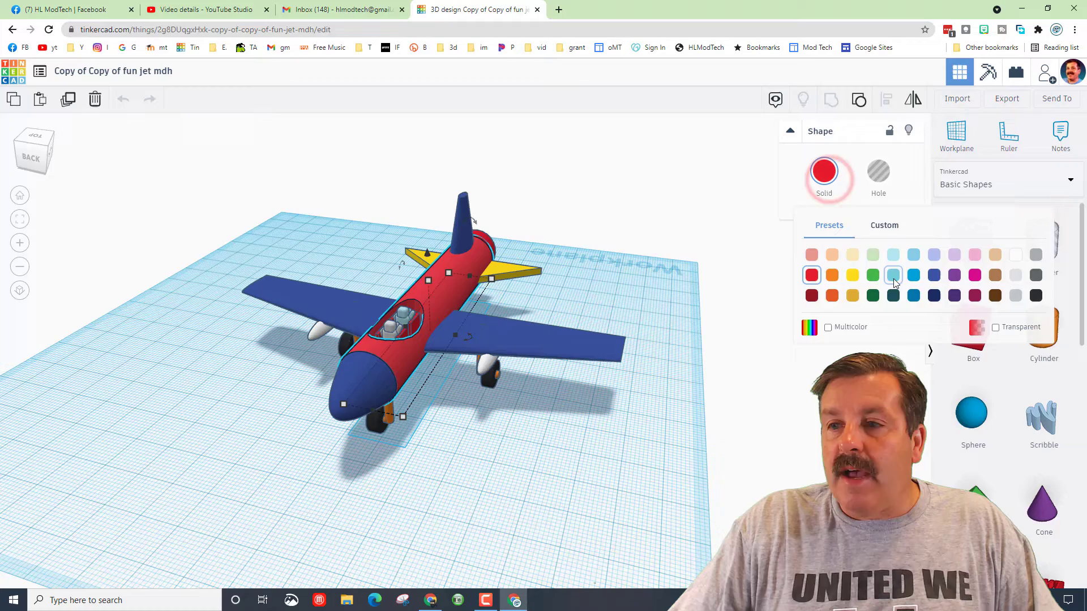
left_click(1015, 255)
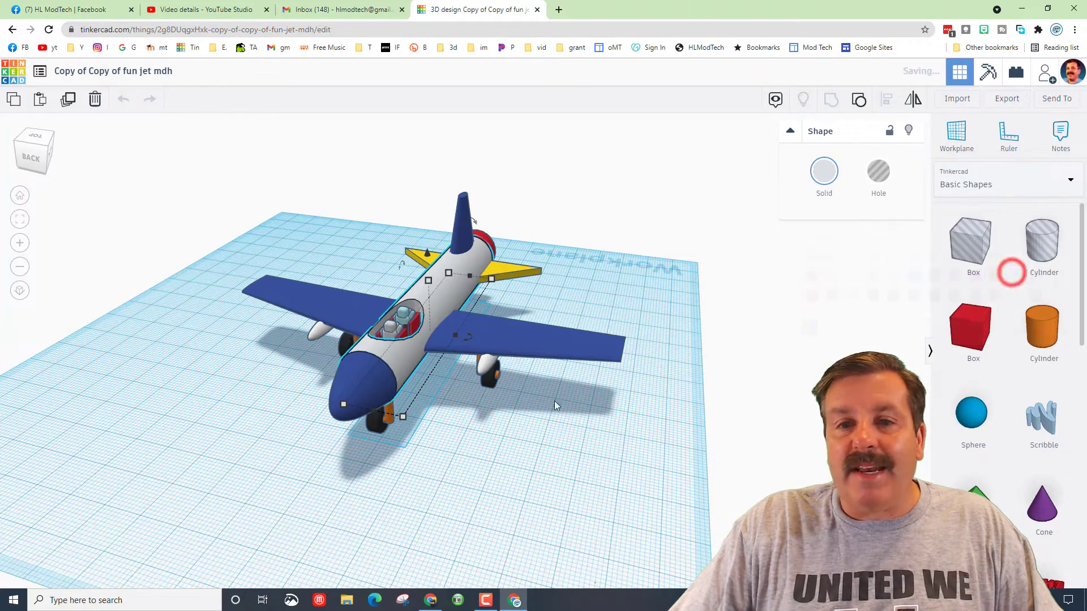
Step: Recolor the yellow tail wings with a medium gray preset color
right_click_drag(481, 426, 535, 266)
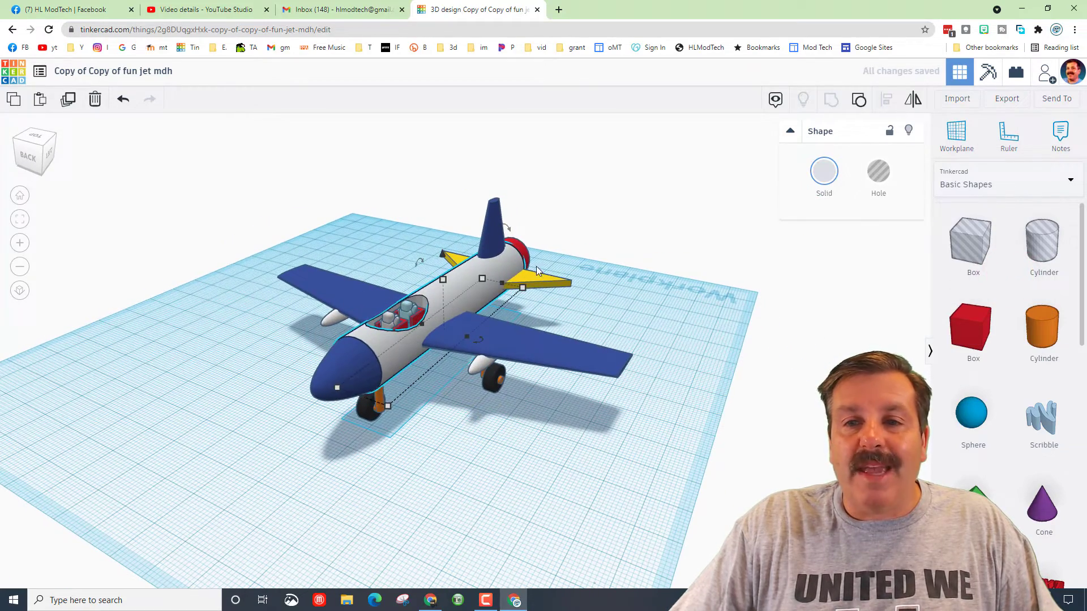
left_click(536, 276)
left_click(824, 171)
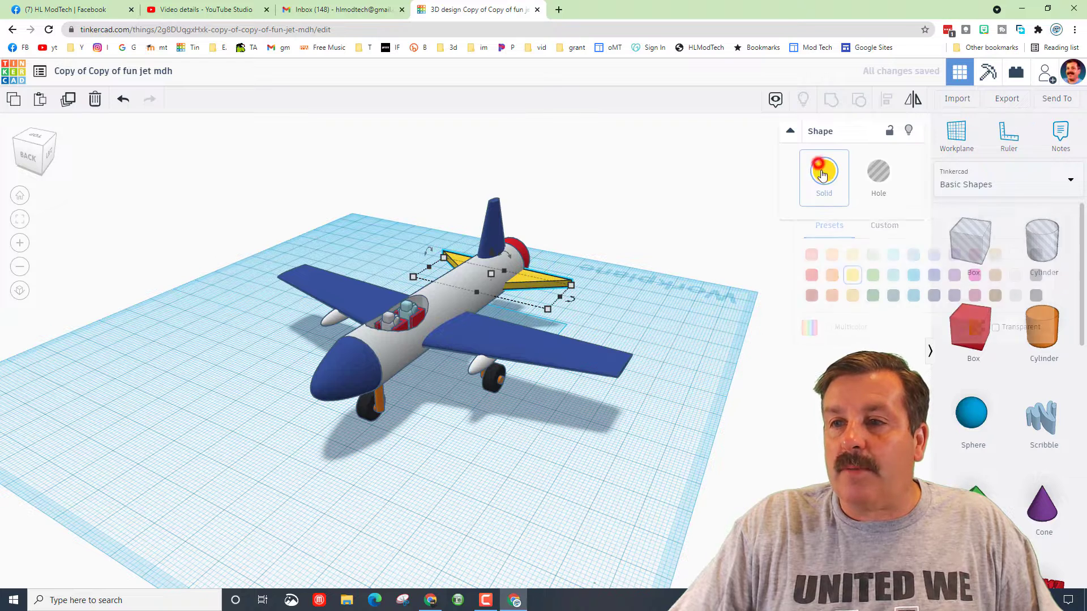
left_click(1016, 296)
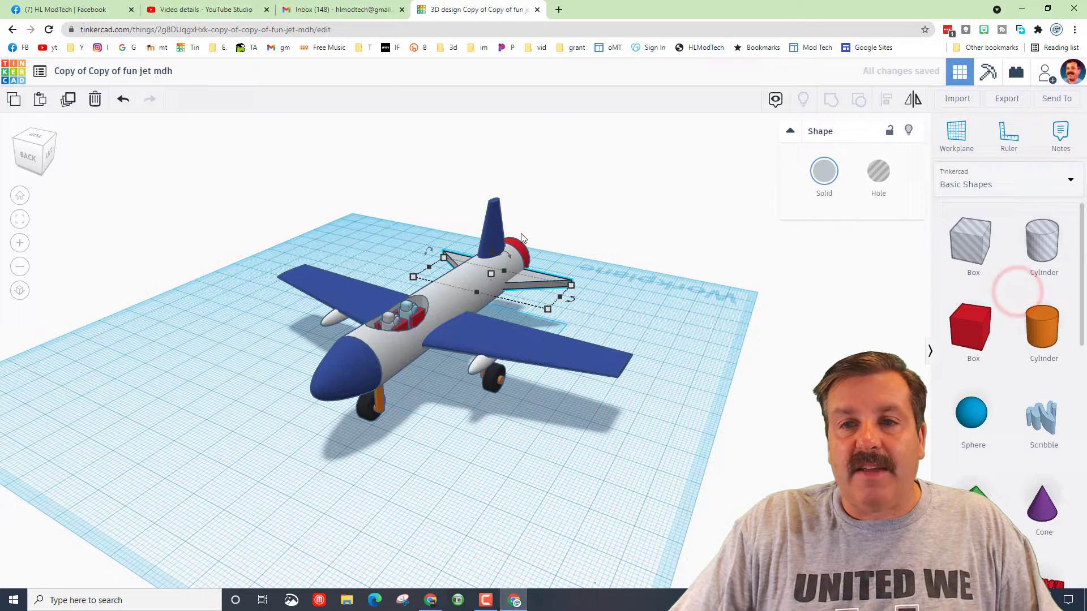
Step: Recolor the red exhaust ring at the jet's tail with a brown preset color
left_click(517, 248)
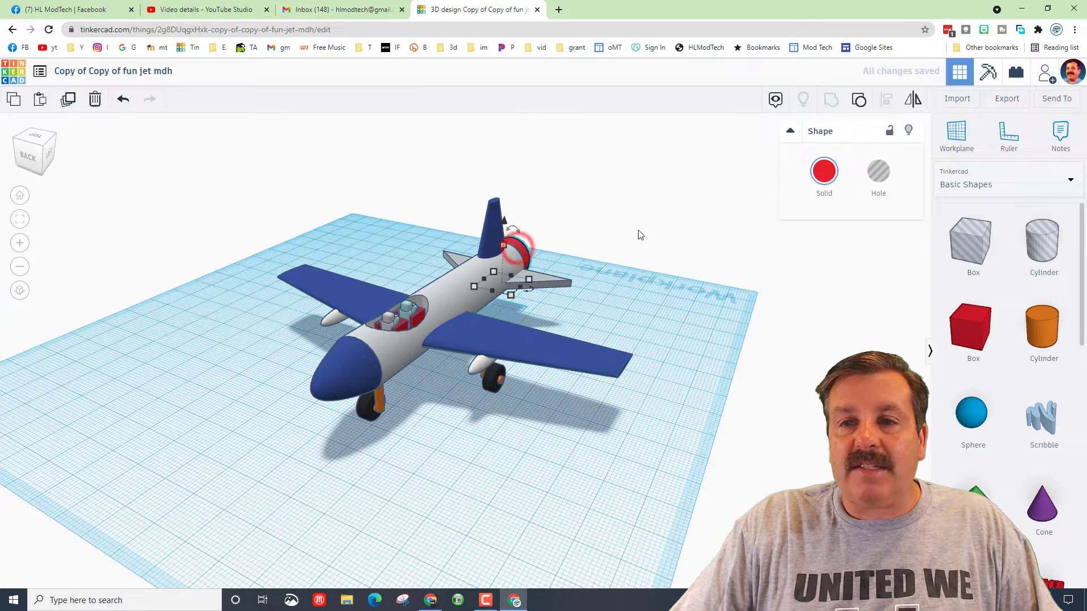
left_click(824, 171)
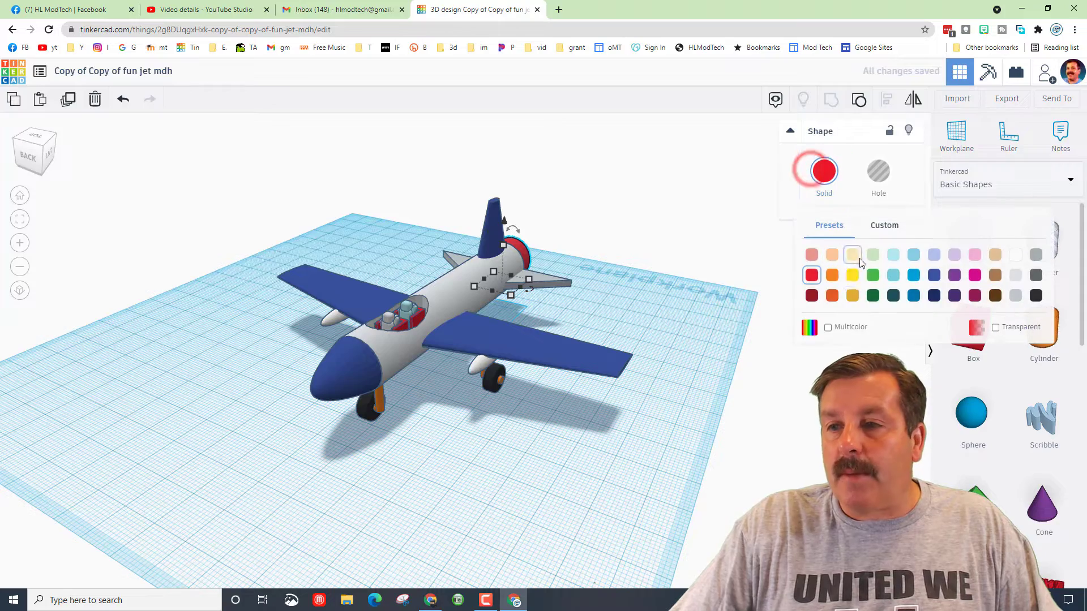
left_click(995, 275)
Step: Adjust the exhaust ring to a custom brown color with hex value a67942, and deselect it
right_click_drag(580, 338, 562, 293)
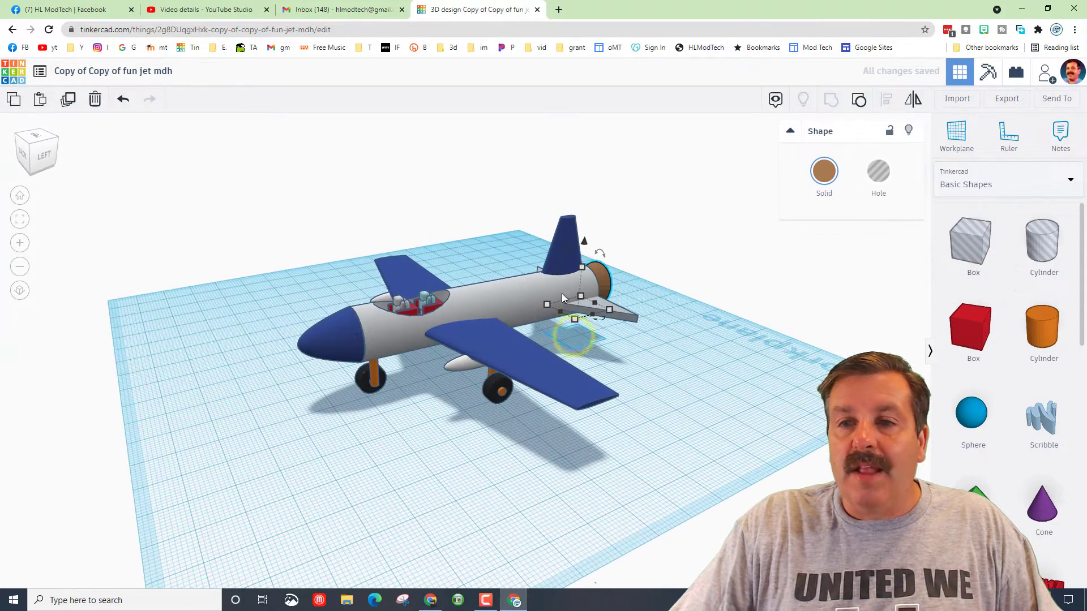
left_click(600, 280)
left_click(825, 171)
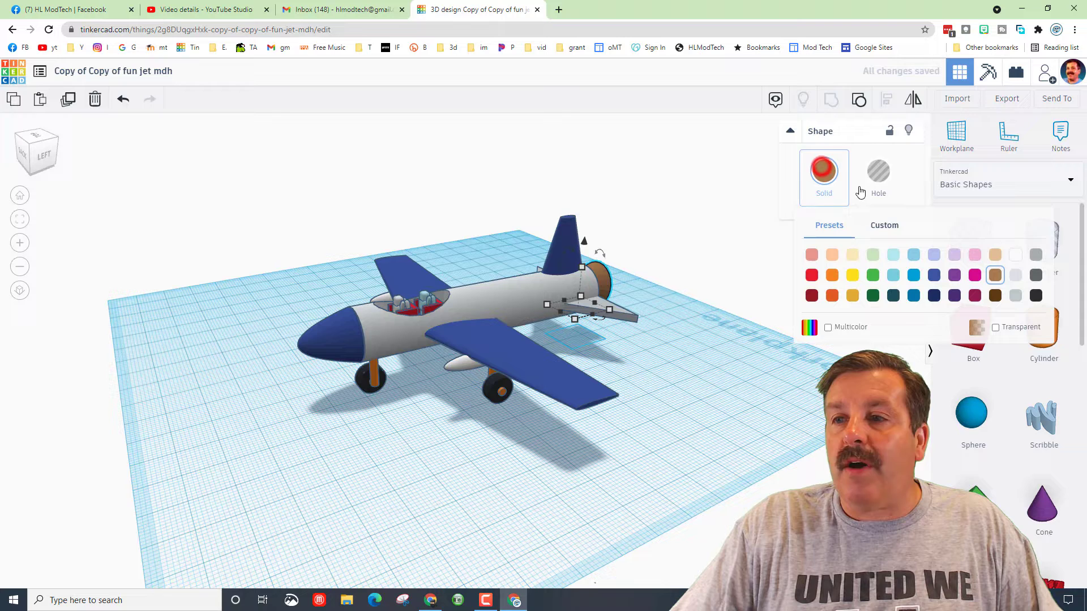
left_click(879, 227)
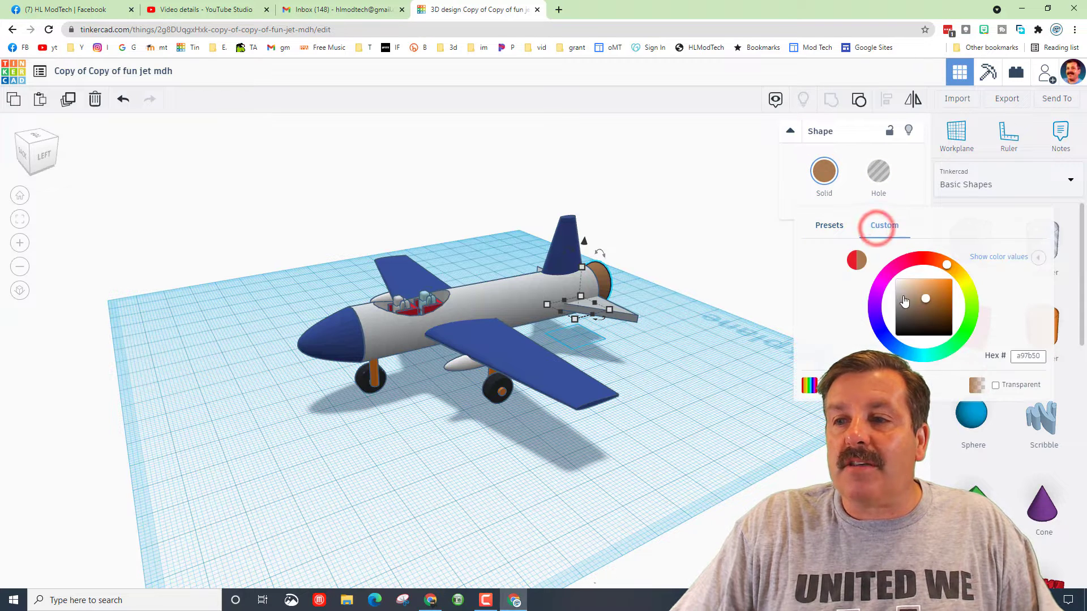
left_click_drag(923, 305, 934, 304)
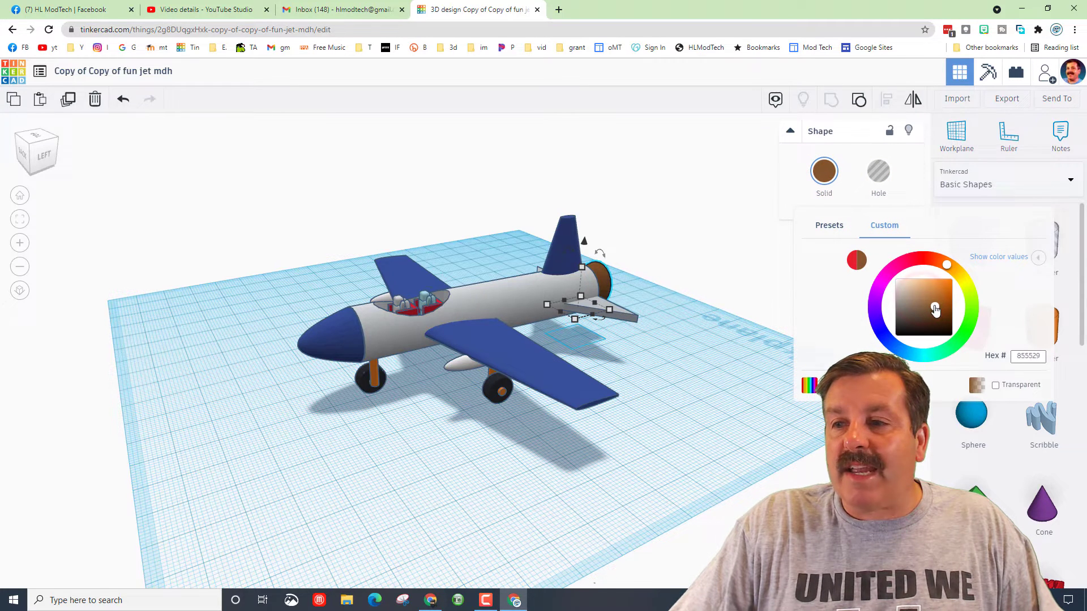
left_click_drag(945, 268, 949, 266)
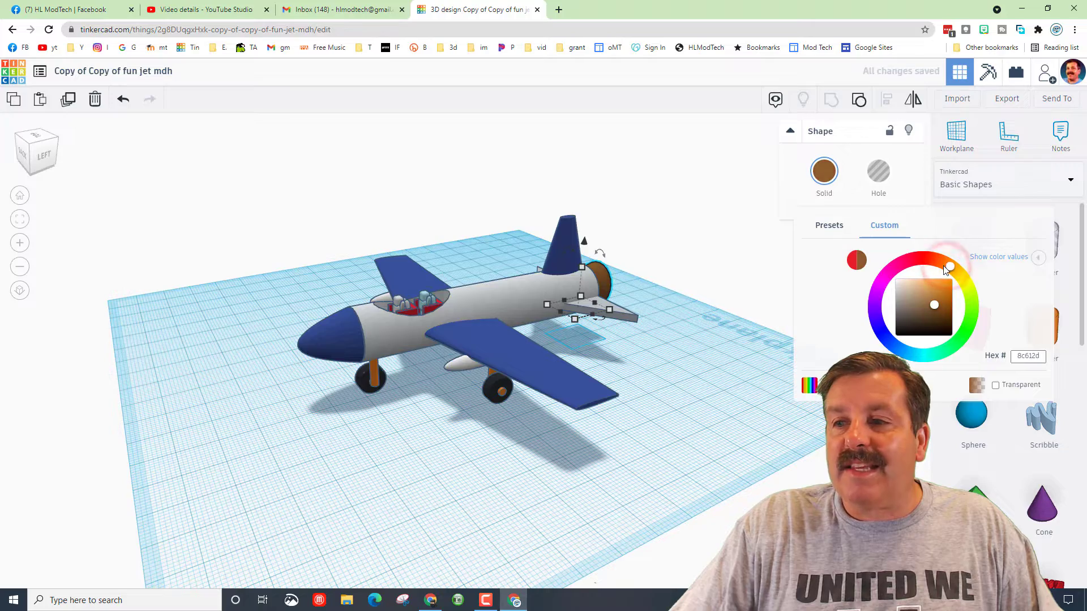
left_click(934, 309)
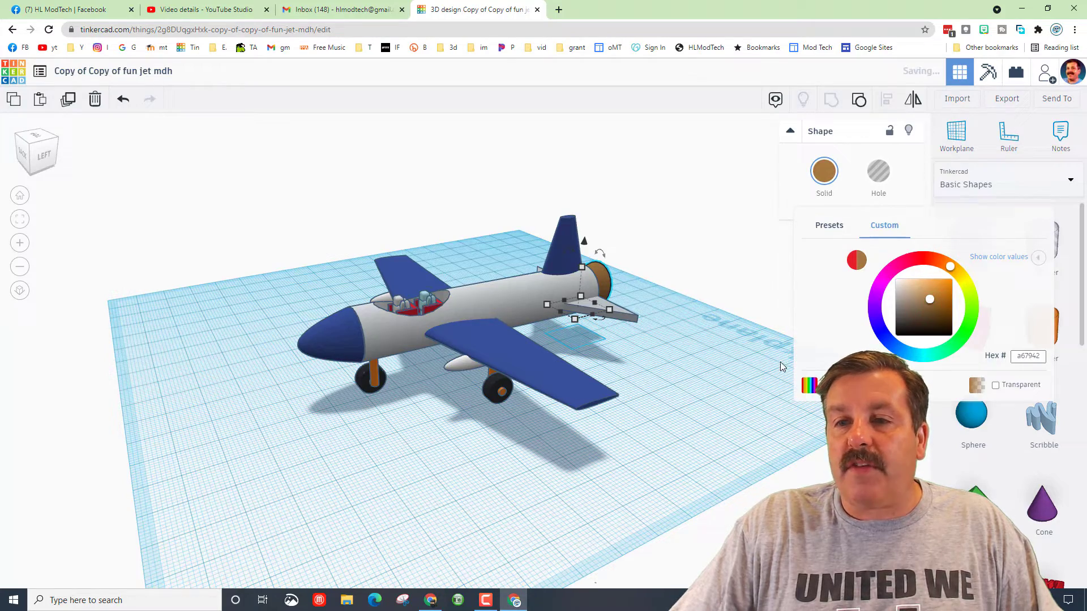
left_click(685, 376)
Step: Frame the jet from the front, start downloading its picture from the Send options, and cancel the save
right_click_drag(685, 375, 543, 444)
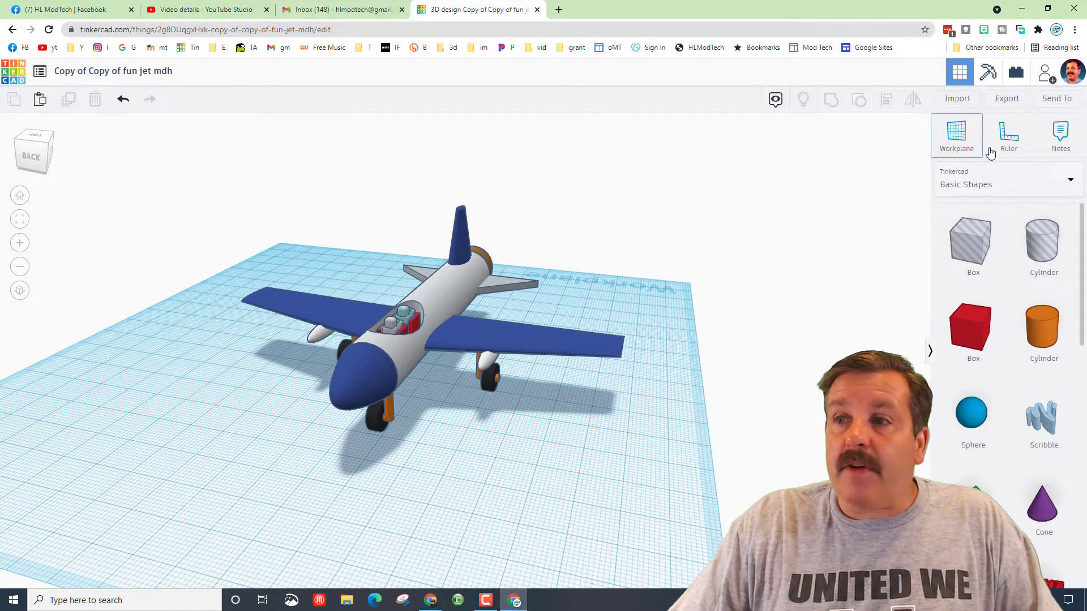
left_click(1048, 99)
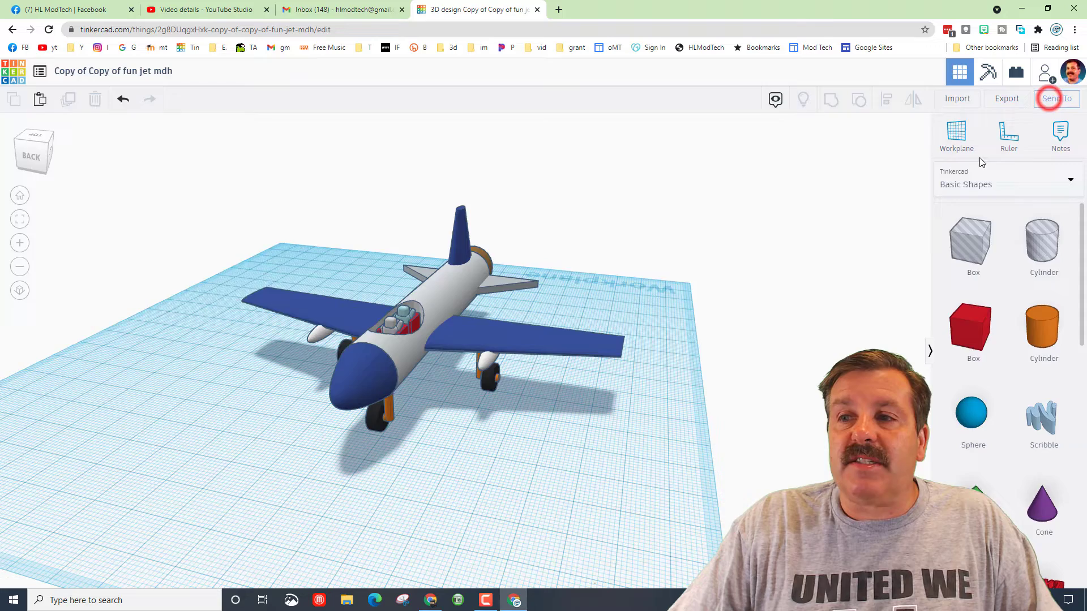
left_click(485, 243)
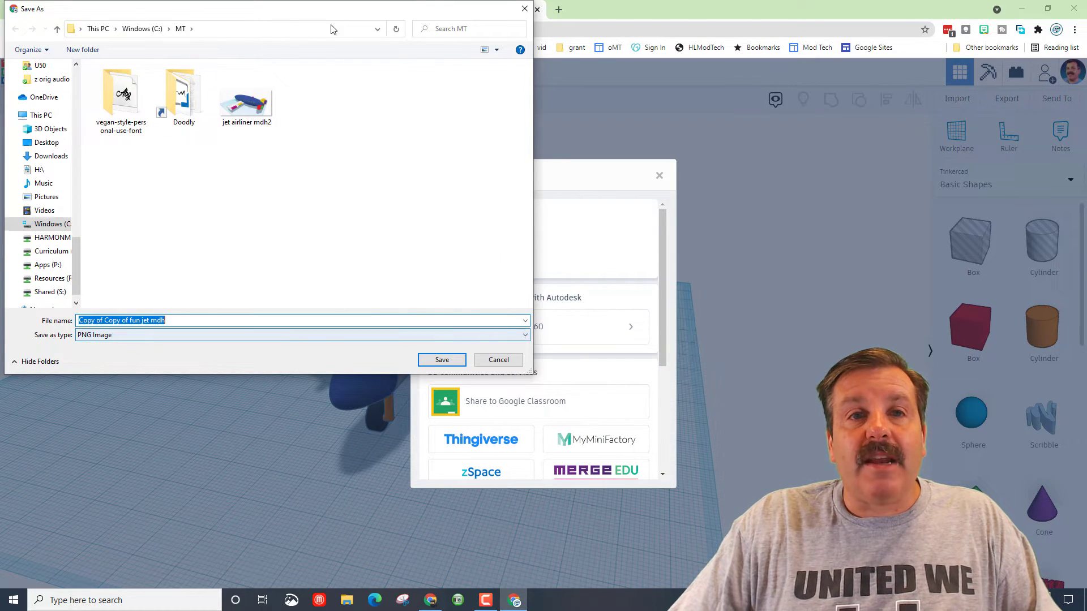
left_click(490, 359)
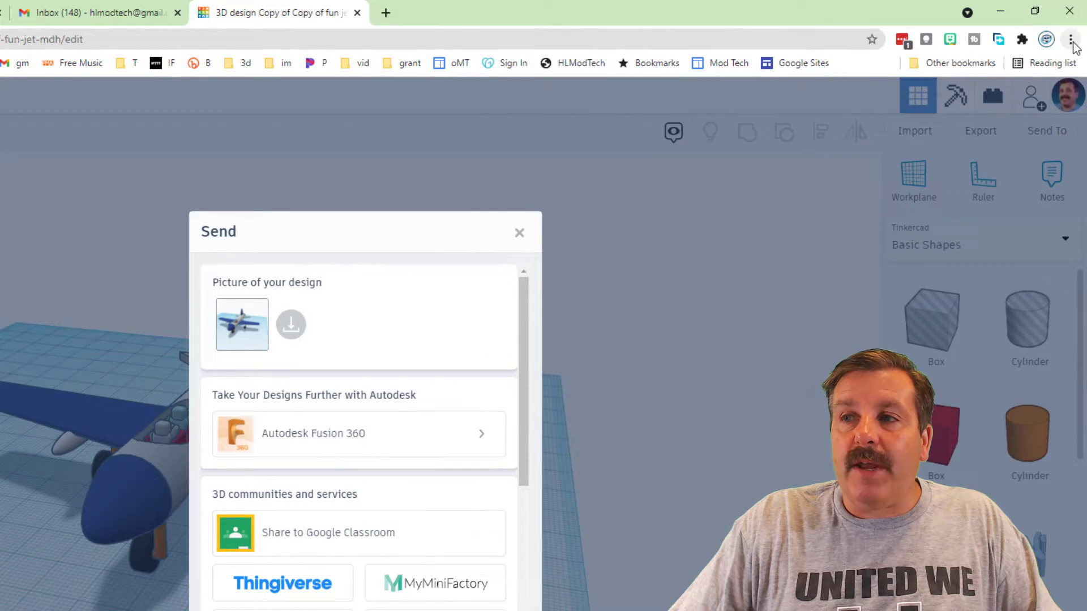
Step: Check Chrome's advanced download settings for the save location and the option to ask before each download, and return to the design
left_click(1074, 30)
left_click(976, 299)
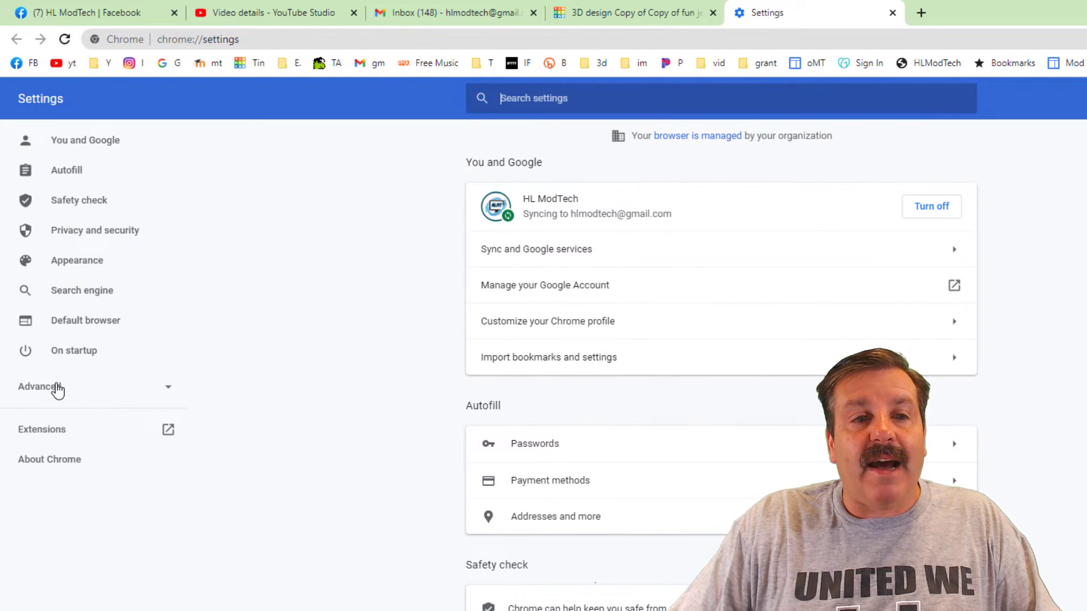
left_click(53, 389)
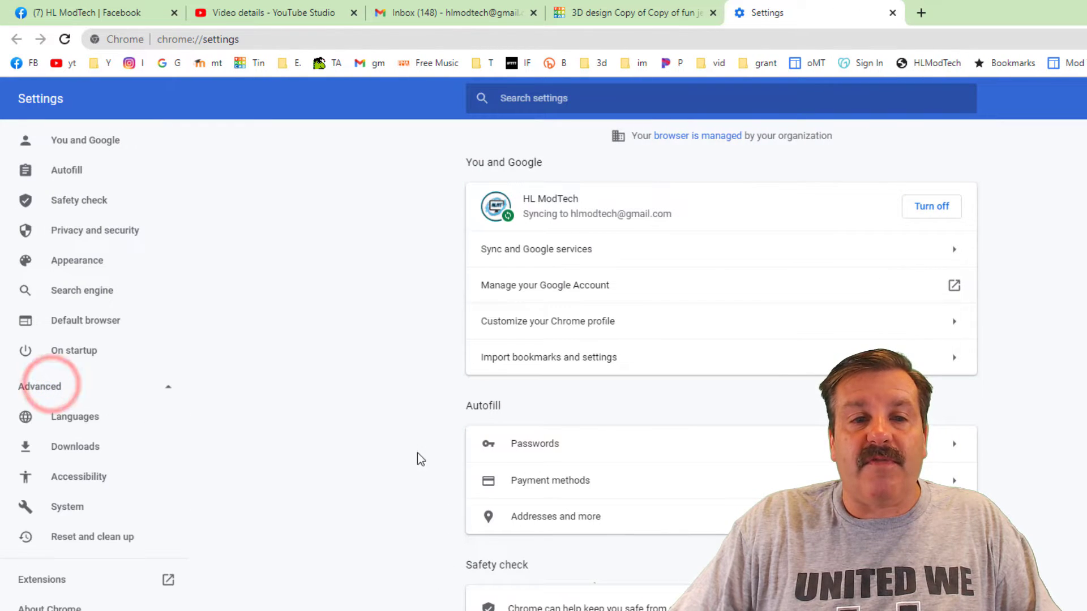
left_click(79, 450)
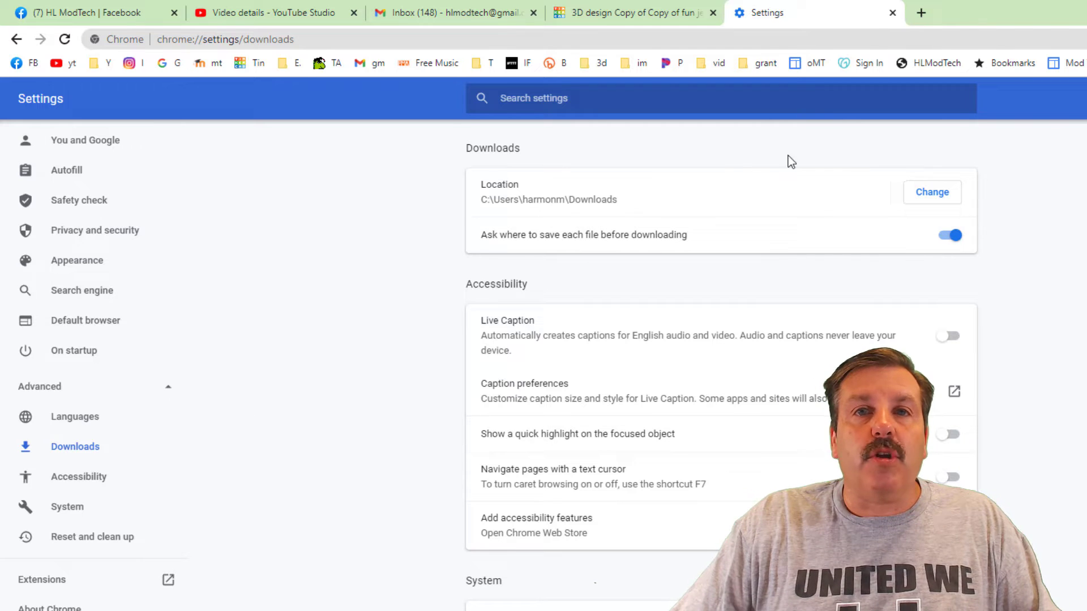
left_click(892, 12)
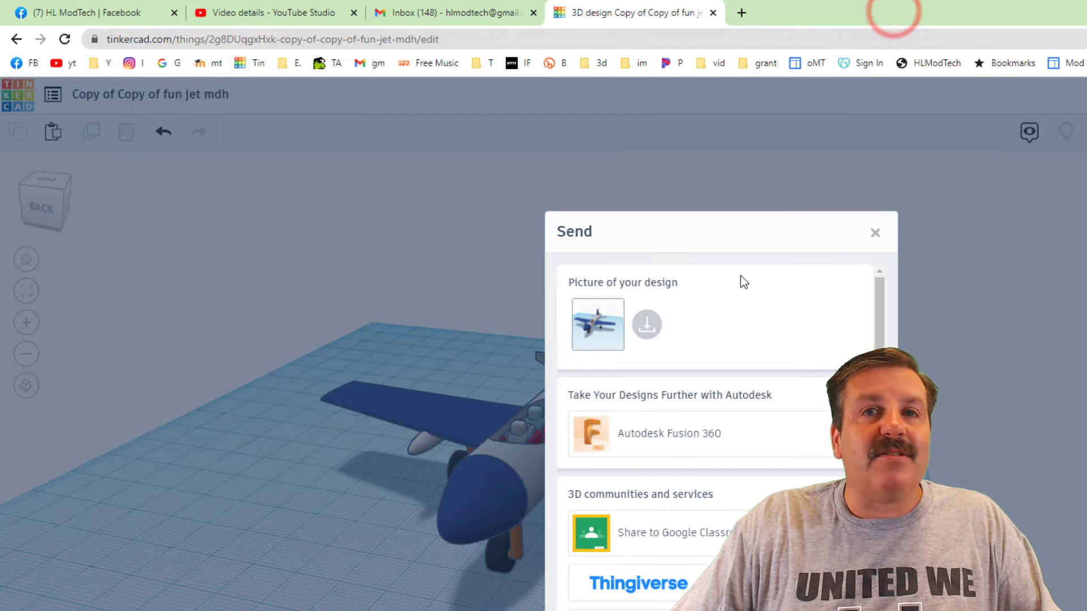
Step: Download the picture of the jet design as the PNG "Copy of Copy of fun jet mdh" into the Downloads folder, and close the Send options
left_click(576, 291)
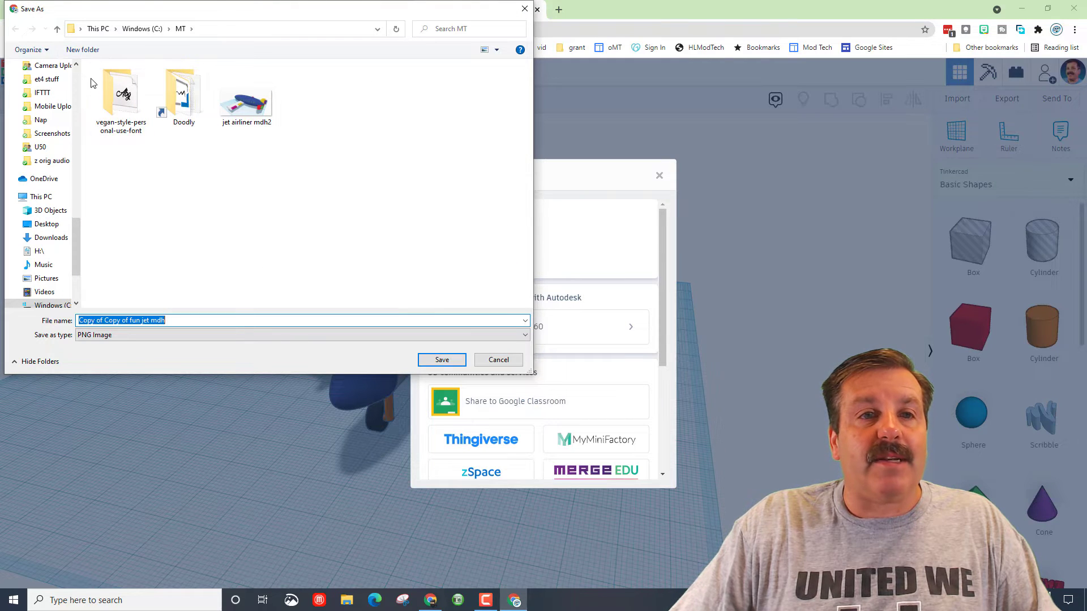
scroll(73, 79, "up", 10)
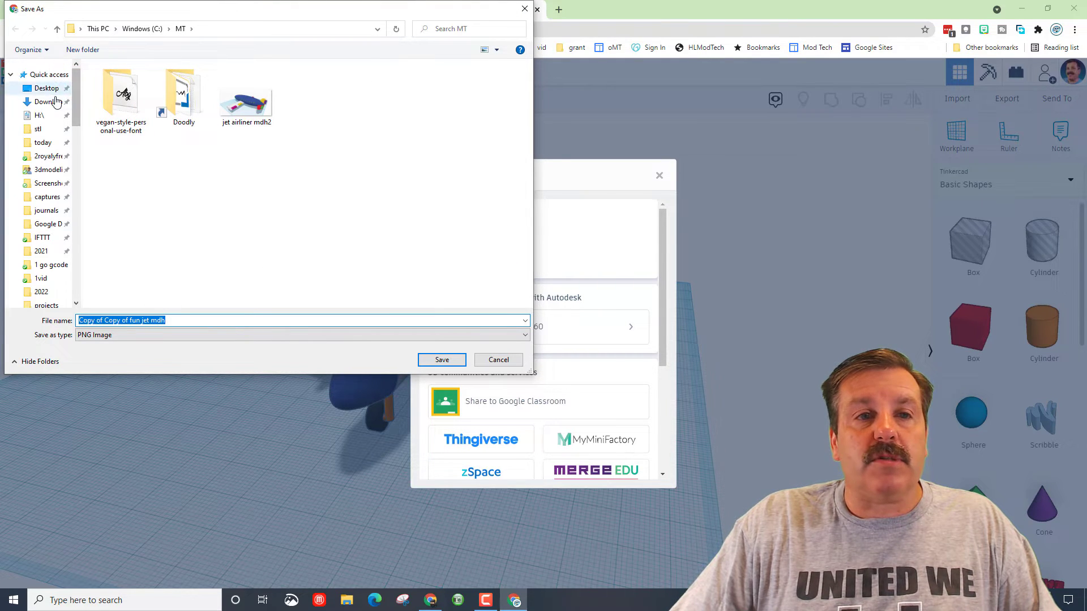
left_click(11, 75)
left_click(11, 75)
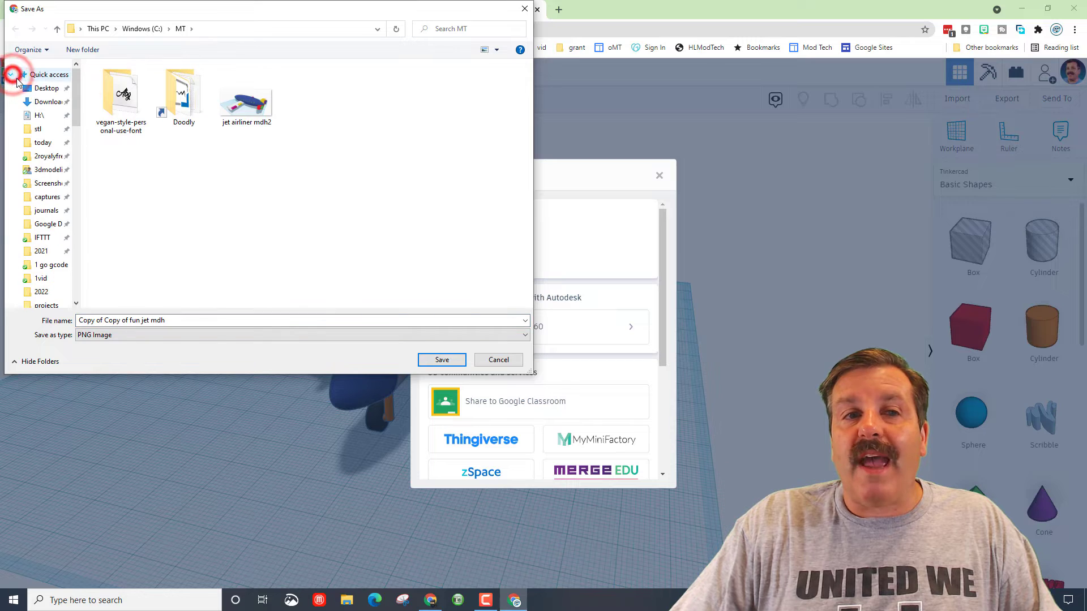
left_click(44, 103)
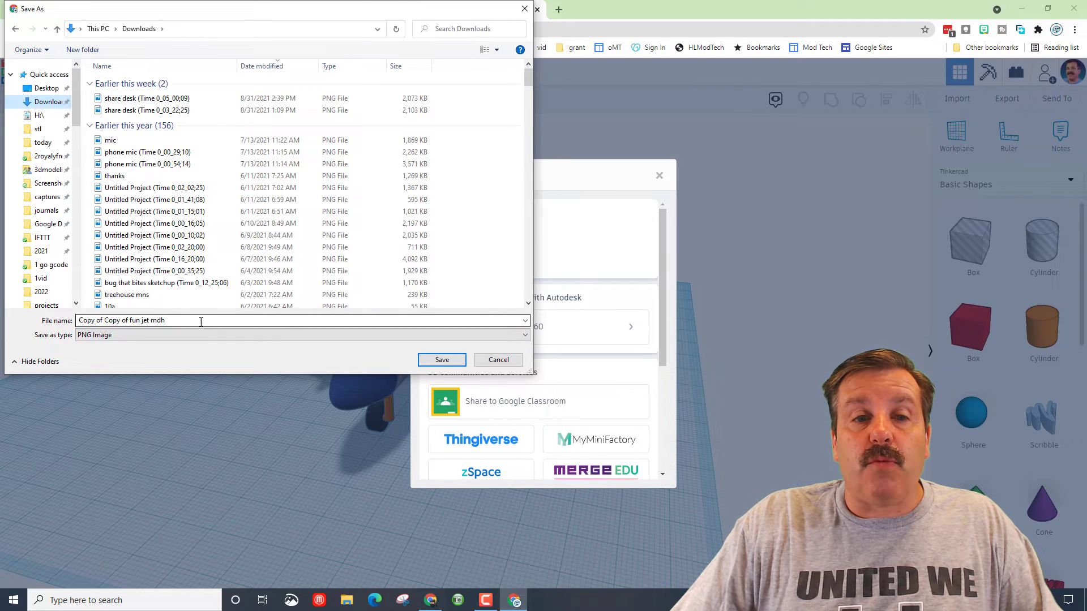
left_click(439, 359)
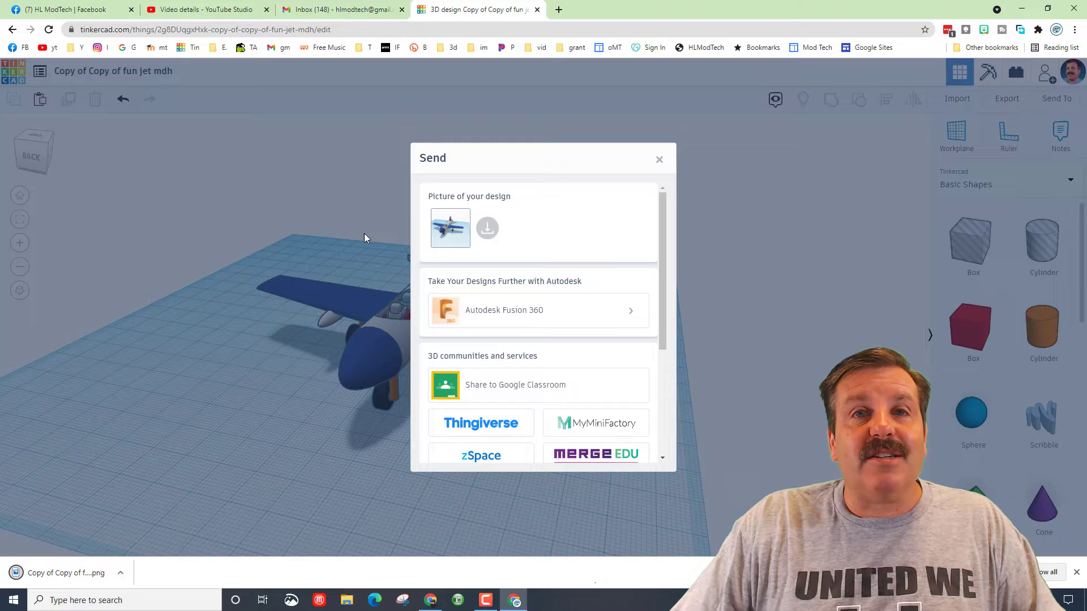
left_click(371, 226)
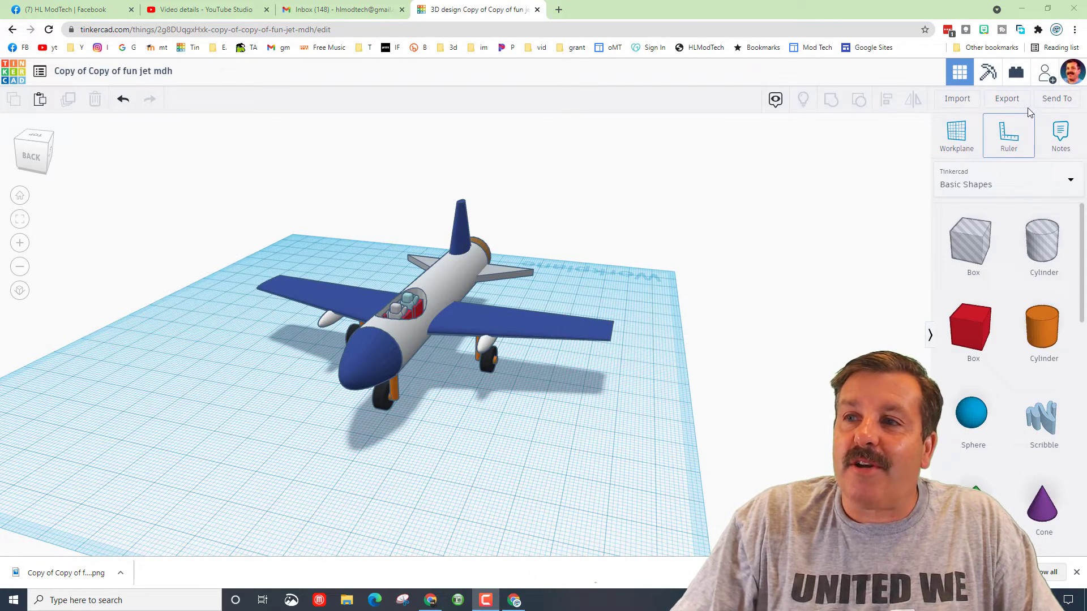
Step: Generate a new collaboration link for the jet design, copy it, and close the sharing dialog
left_click(1045, 76)
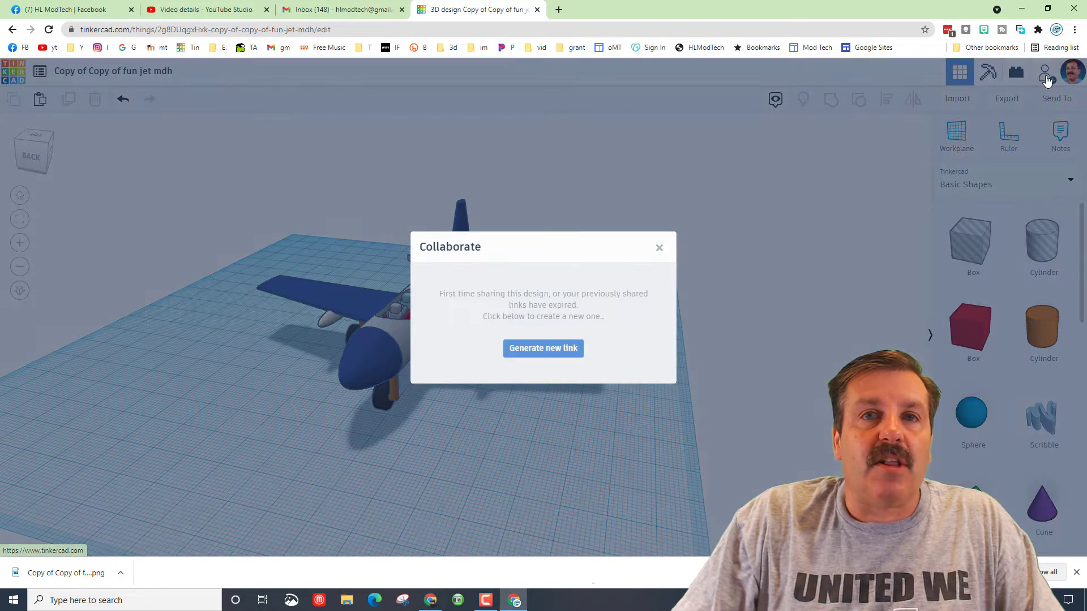
left_click(555, 351)
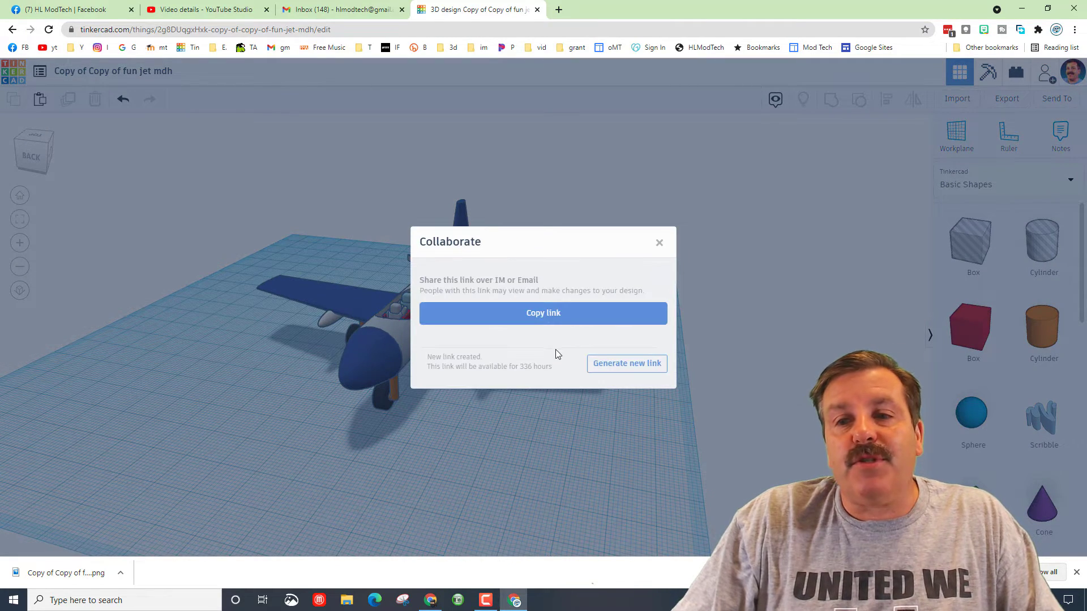
left_click(559, 321)
key("Escape")
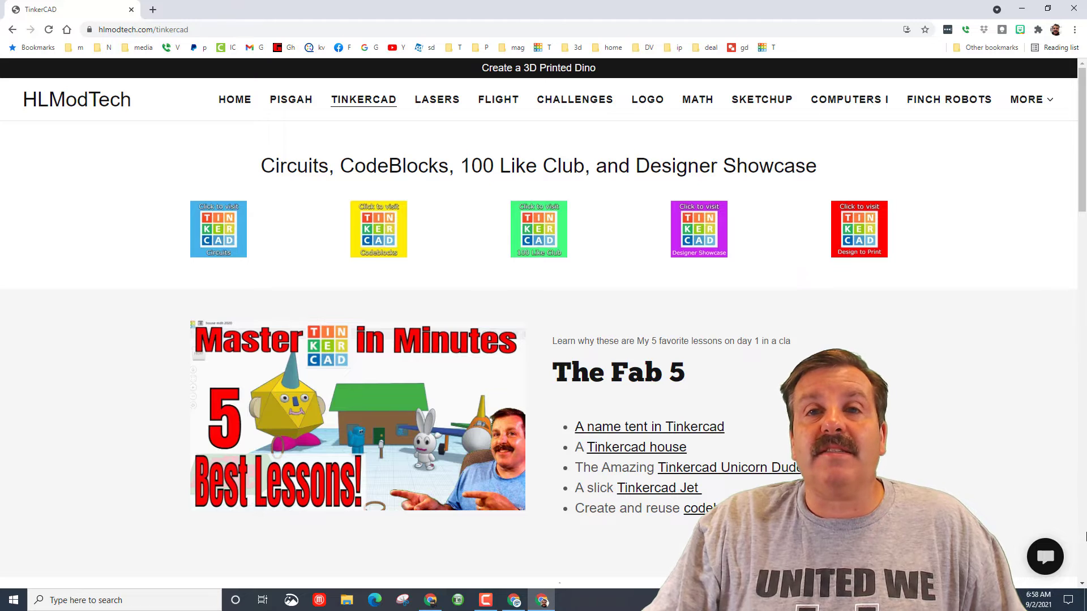
Step: Open the message chat on the HLModTech website's Tinkercad page
left_click(1046, 558)
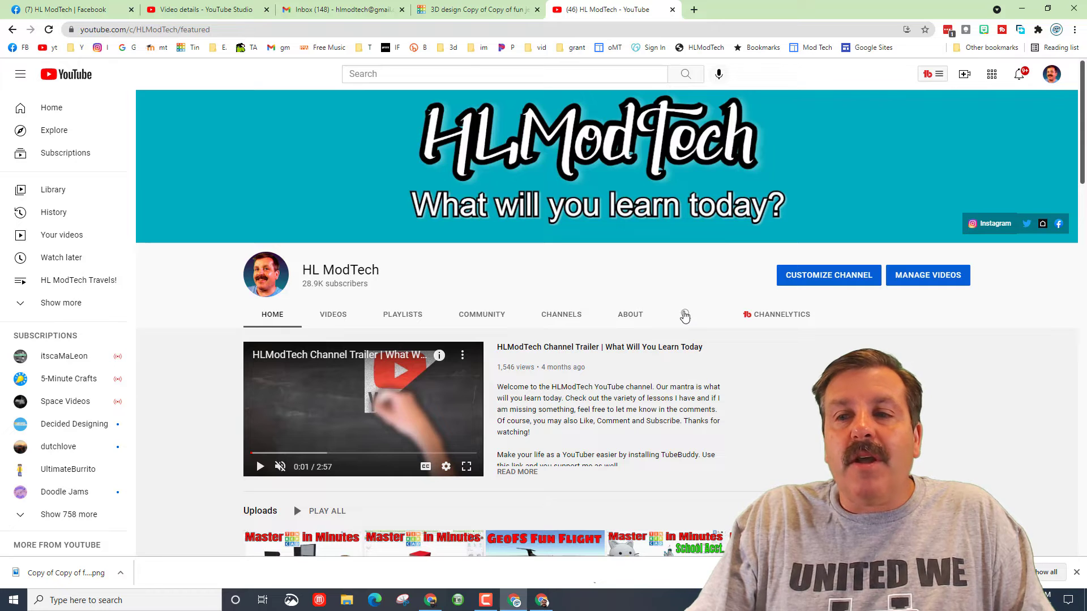
Step: Search the HL ModTech YouTube channel for "cat" and look through the matching videos
left_click(685, 314)
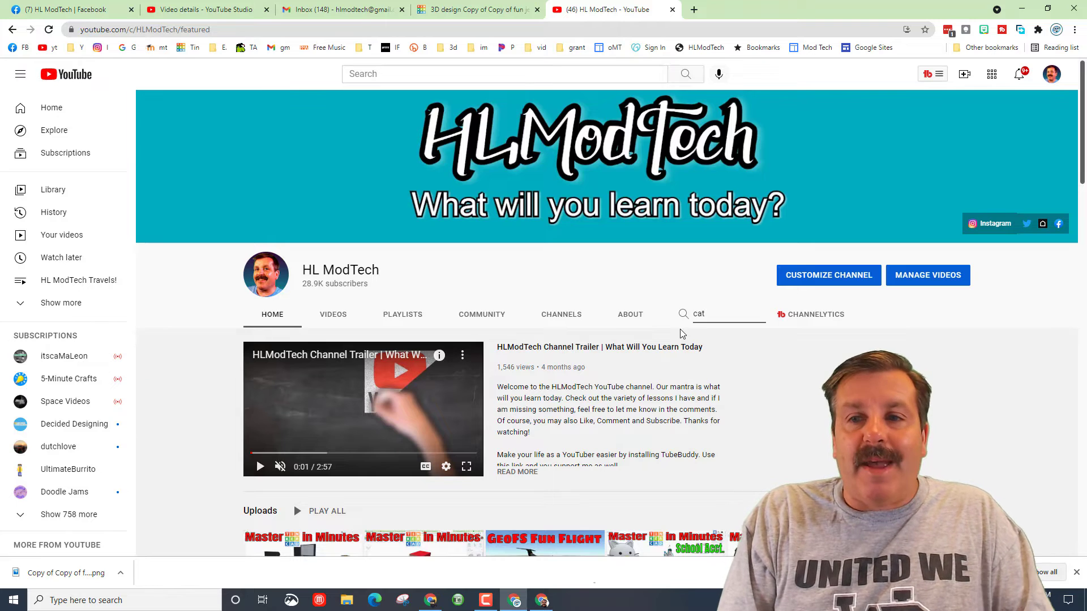
key("Return")
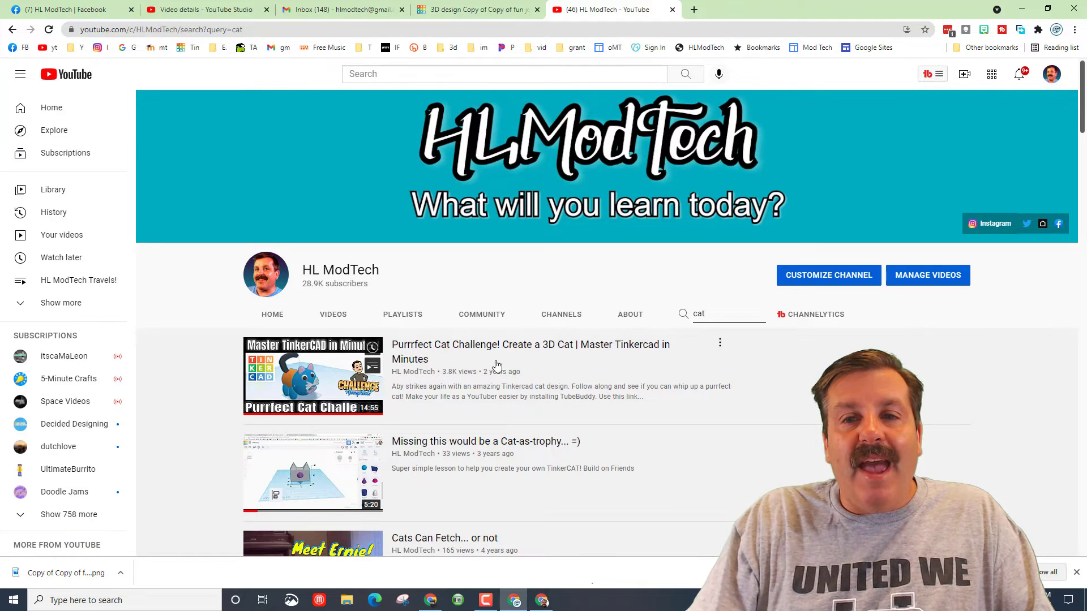
scroll(478, 376, "down", 3)
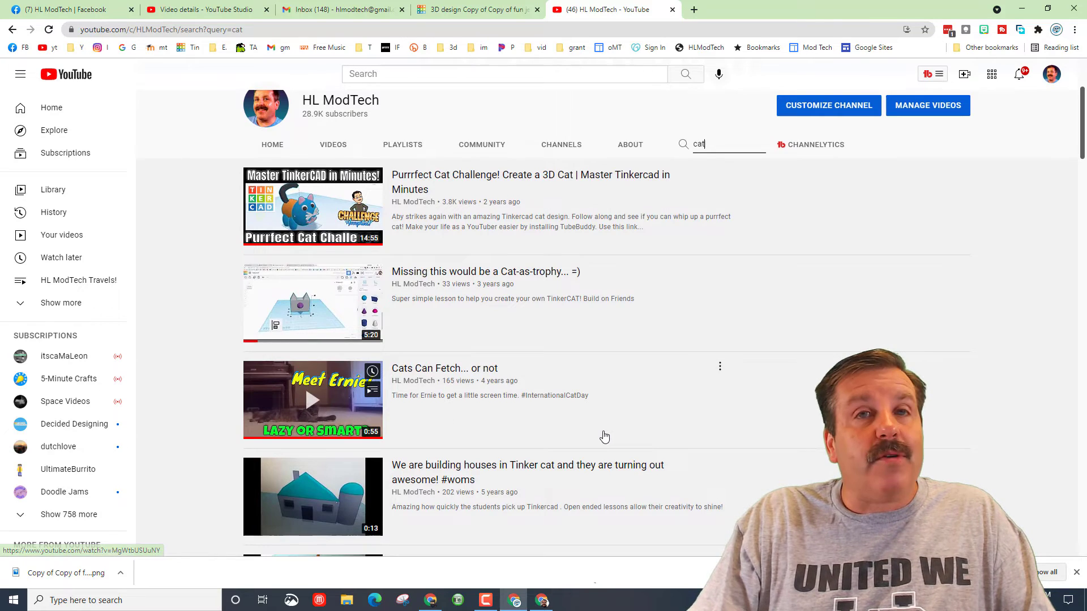
scroll(603, 435, "up", 3)
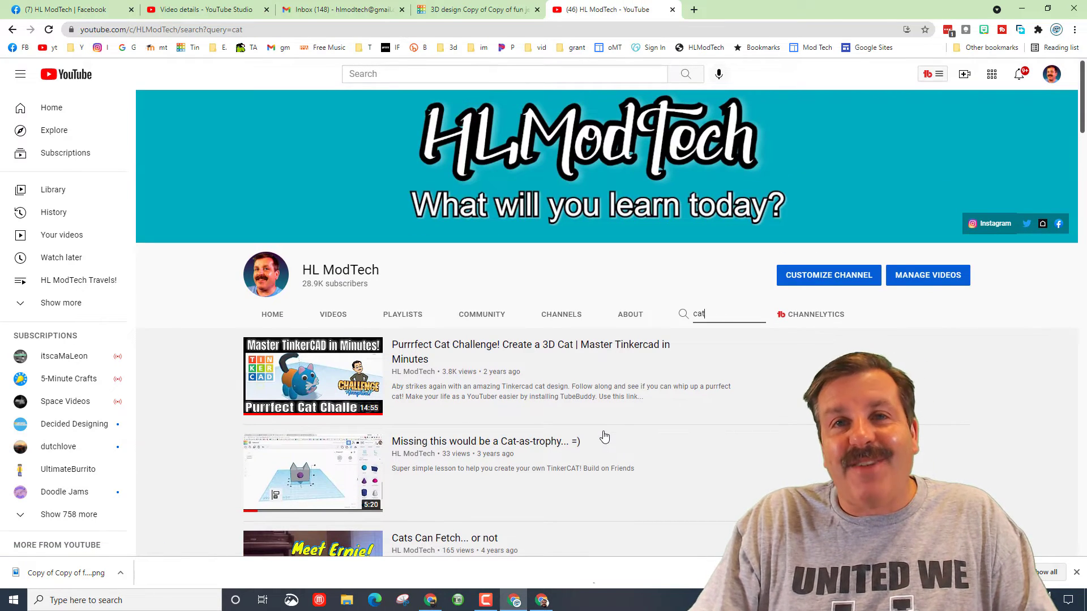